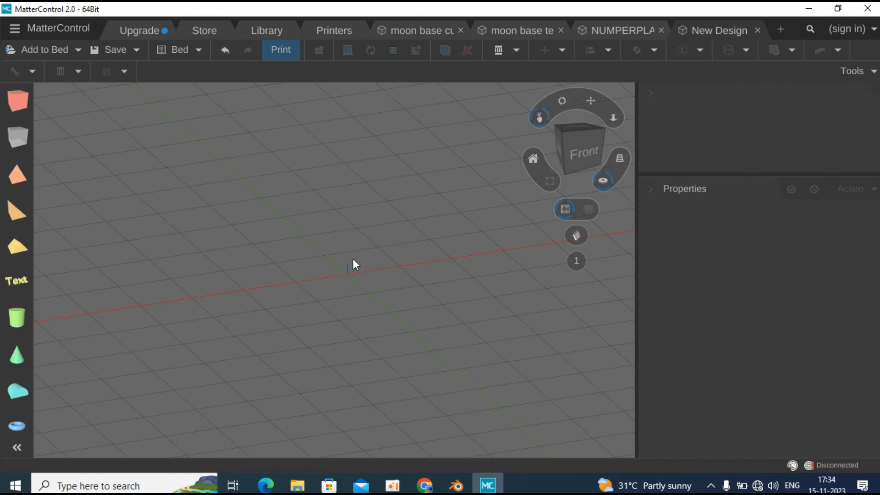
Add the FLIP design file from the recent files in File Explorer to the MatterControl bed and select it
{"action": "left_click", "coordinate": [297, 489]}
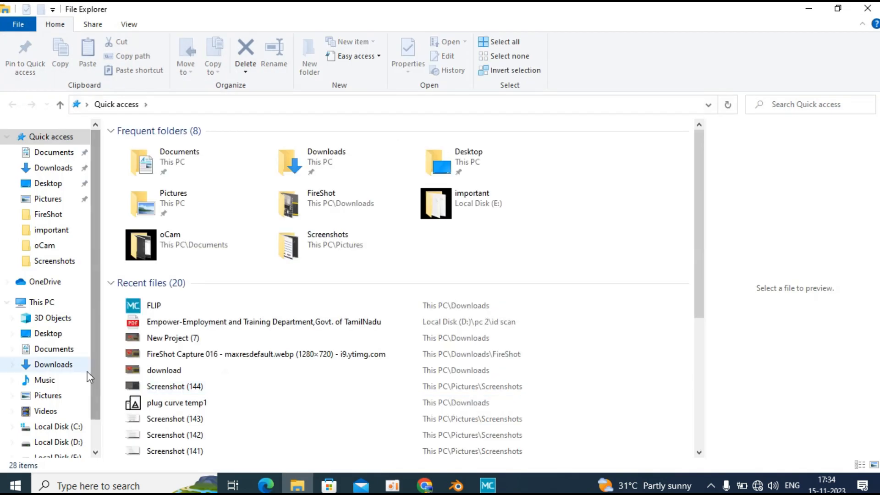
{"action": "double_click", "coordinate": [159, 310]}
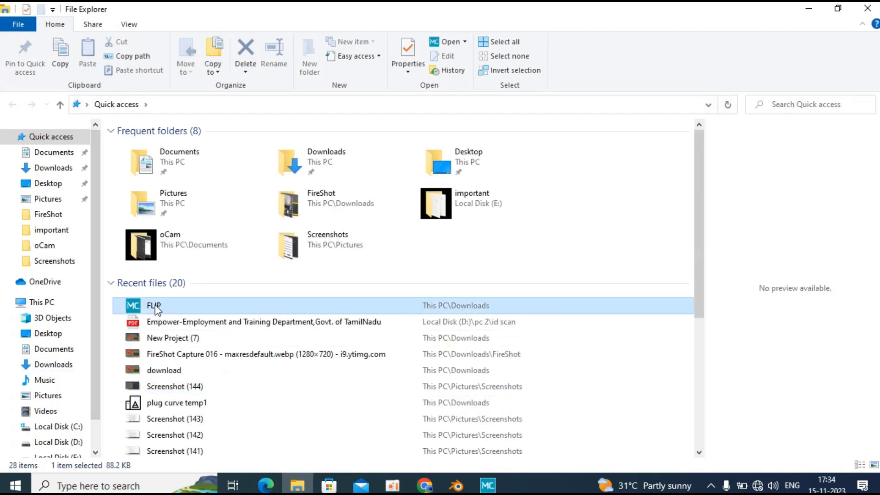
{"action": "left_click_drag", "start_coordinate": [479, 440], "coordinate": [340, 276]}
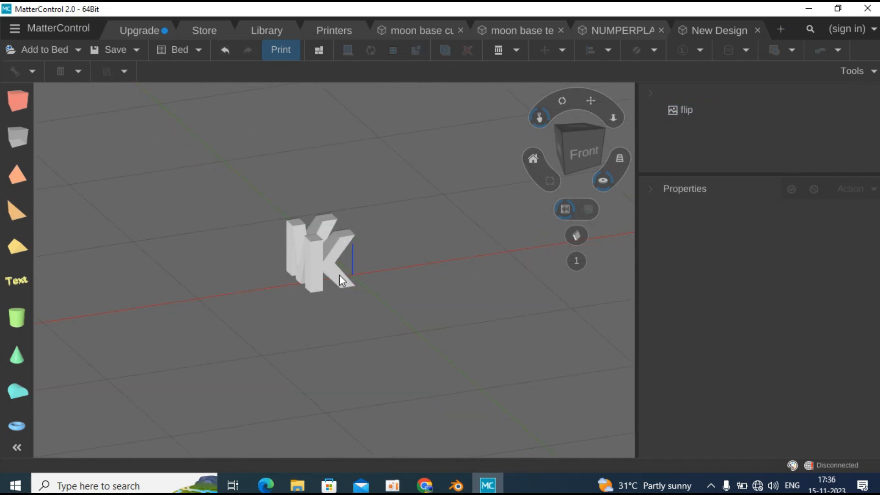
{"action": "scroll", "coordinate": [362, 261], "scroll_direction": "up", "scroll_amount": 1}
{"action": "left_click", "coordinate": [335, 258]}
{"action": "right_click_drag", "start_coordinate": [331, 248], "coordinate": [392, 258]}
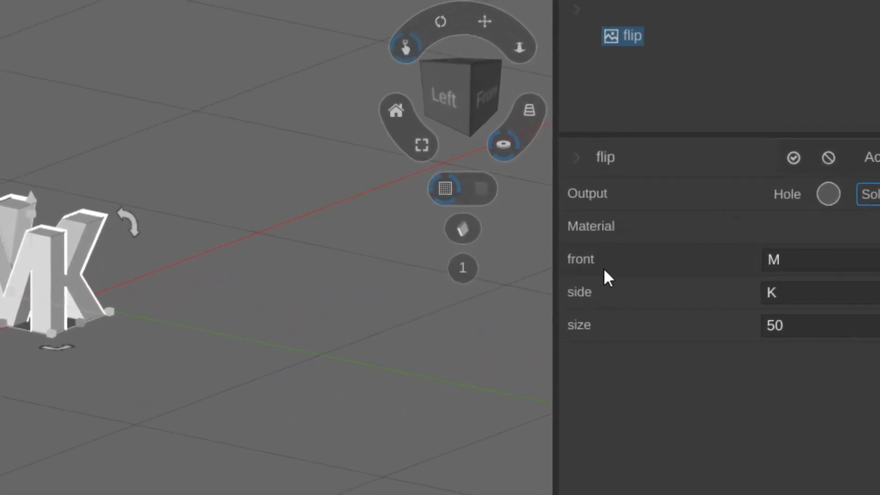
Set the side letter of the flip object to M, viewing it from the front
{"action": "left_click", "coordinate": [778, 284]}
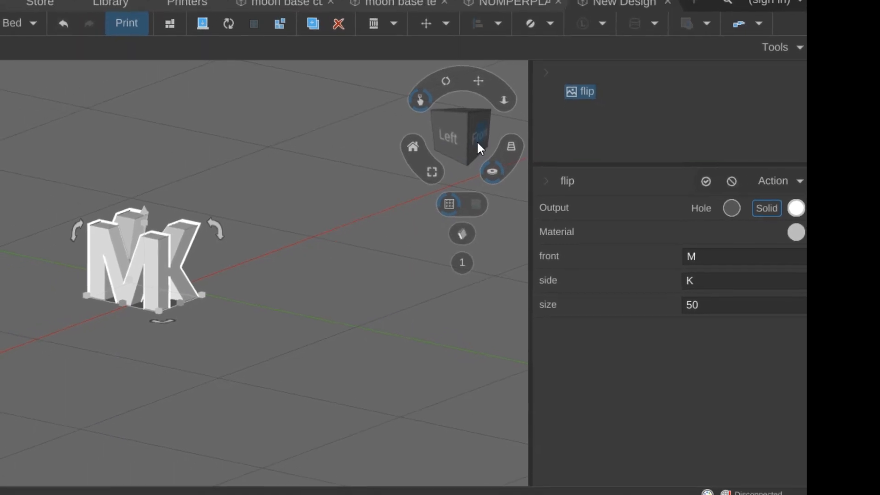
{"action": "left_click", "coordinate": [477, 140]}
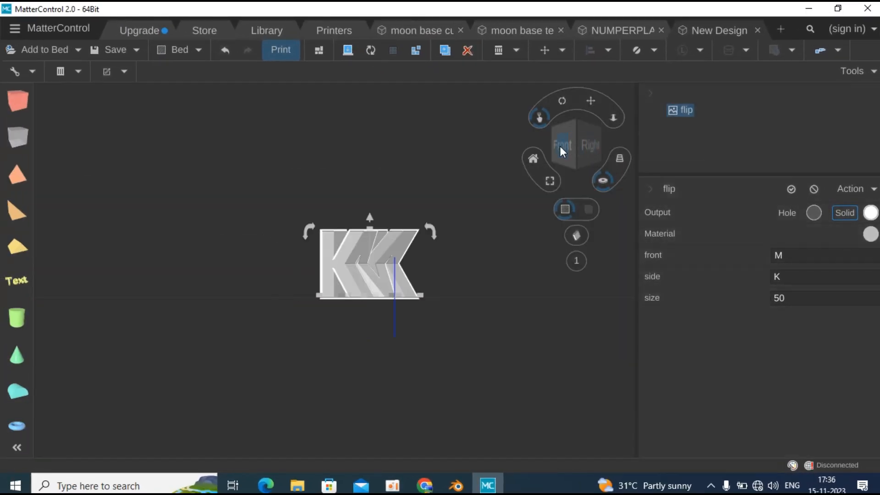
{"action": "left_click", "coordinate": [562, 146]}
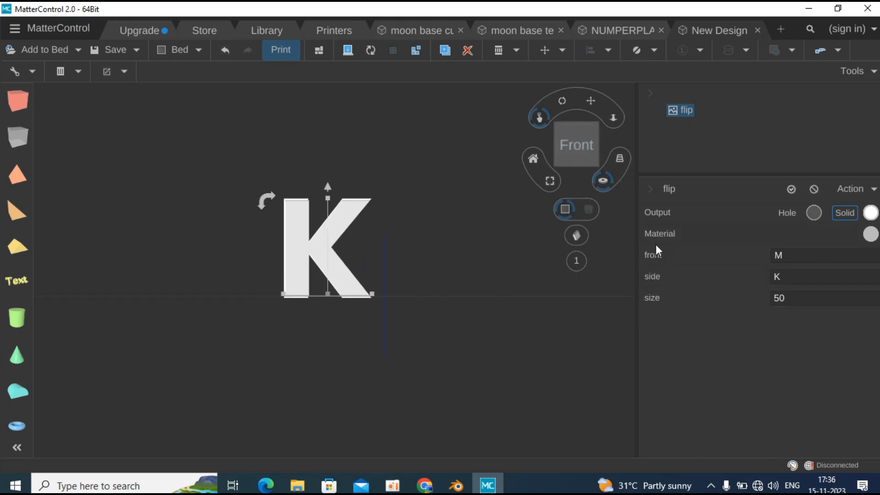
{"action": "middle_click_drag", "start_coordinate": [535, 214], "coordinate": [532, 204]}
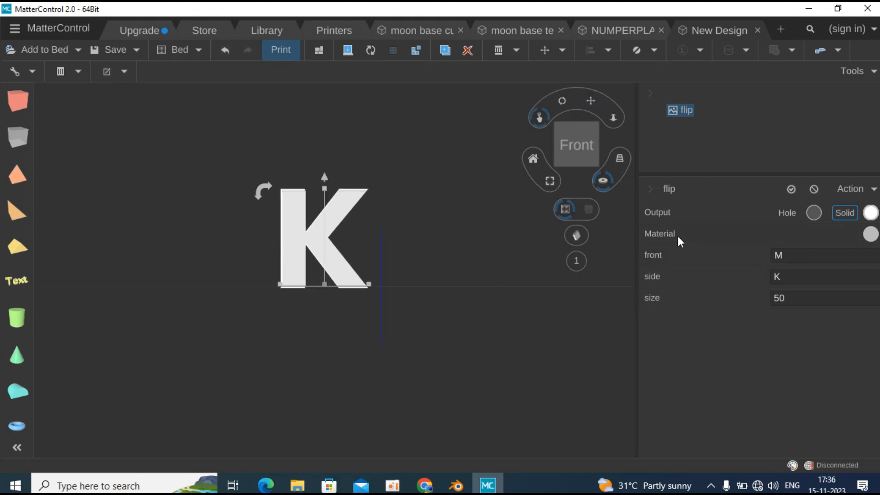
{"action": "left_click", "coordinate": [786, 278]}
{"action": "double_click", "coordinate": [788, 277]}
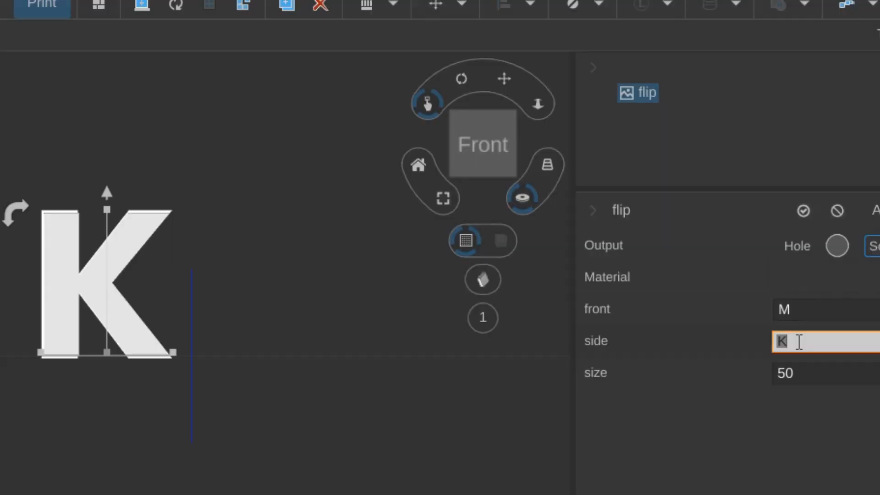
{"action": "type", "text": "M"}
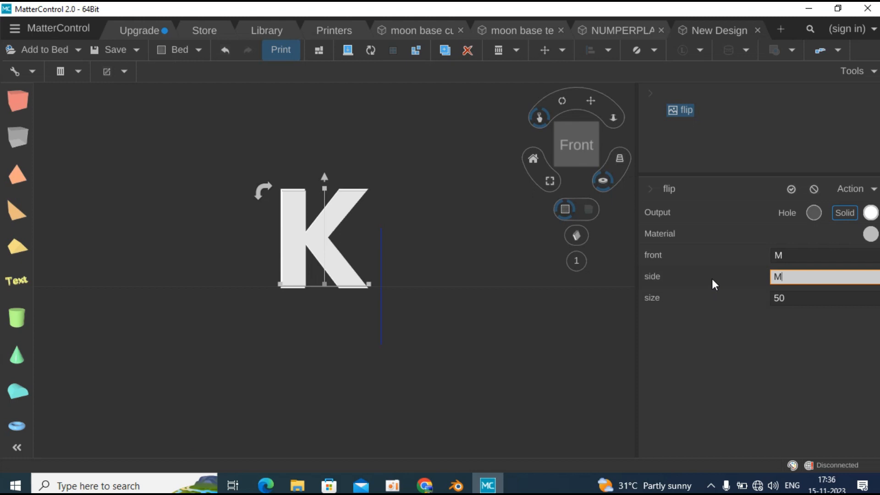
{"action": "key", "text": "Return"}
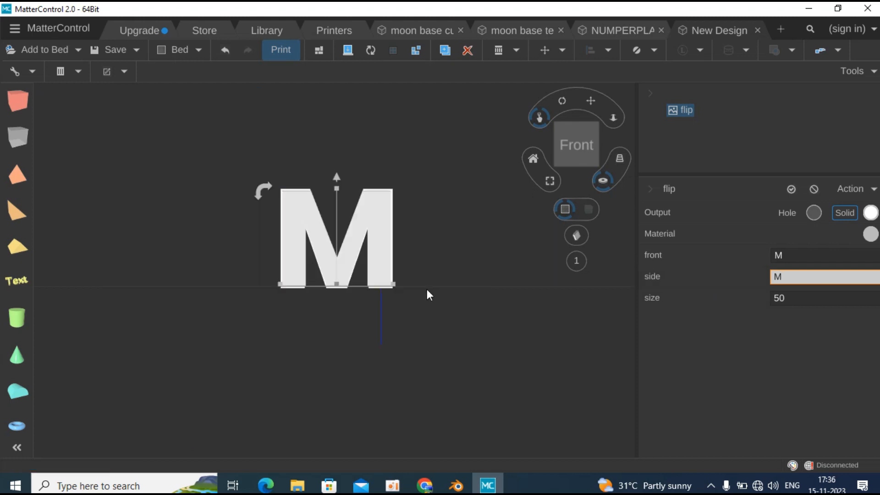
Set the front letter of the flip object to P
{"action": "right_click_drag", "start_coordinate": [525, 315], "coordinate": [412, 316]}
{"action": "middle_click_drag", "start_coordinate": [472, 193], "coordinate": [483, 182]}
{"action": "right_click_drag", "start_coordinate": [483, 183], "coordinate": [422, 194]}
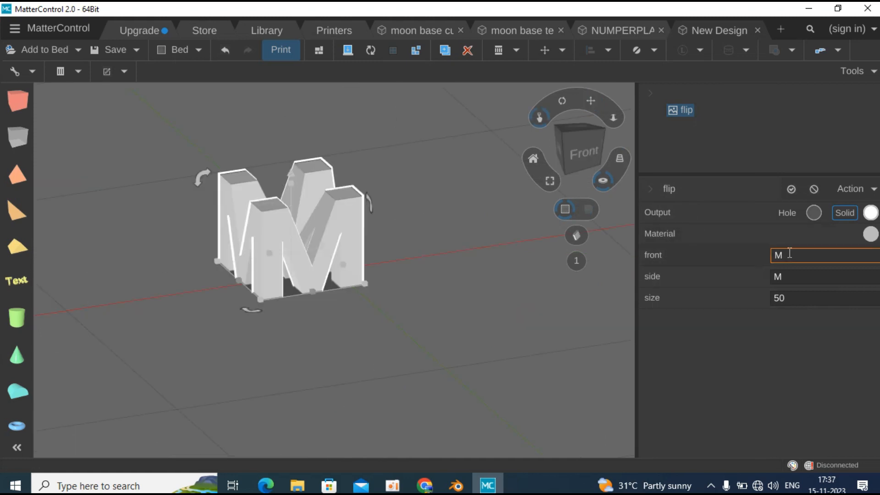
{"action": "left_click", "coordinate": [791, 254]}
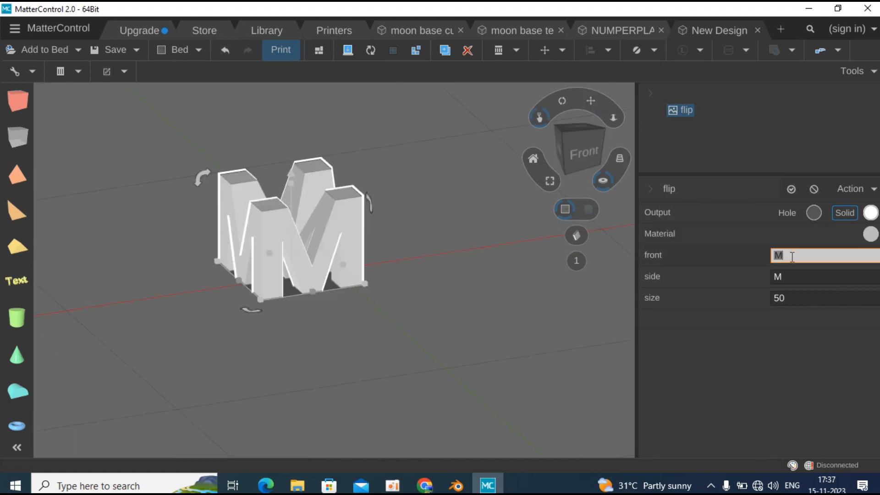
{"action": "type", "text": "P"}
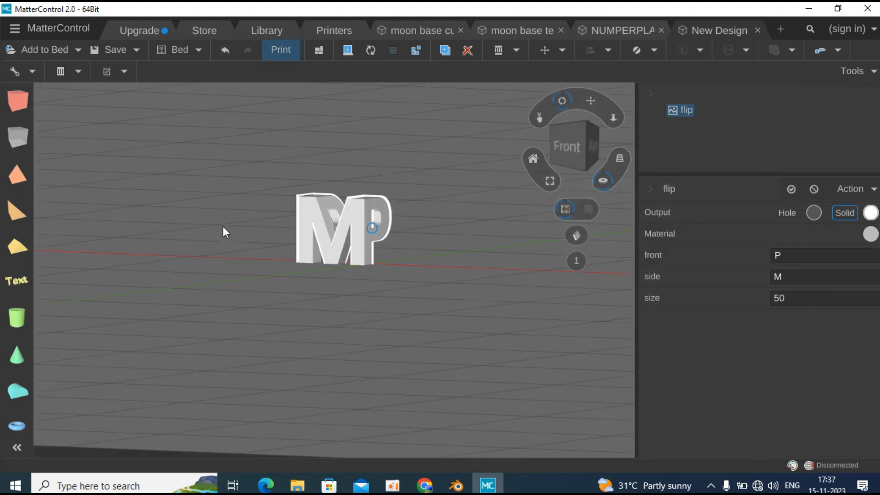
{"action": "right_click_drag", "start_coordinate": [223, 226], "coordinate": [347, 240]}
{"action": "scroll", "coordinate": [328, 239], "scroll_direction": "up", "scroll_amount": 5}
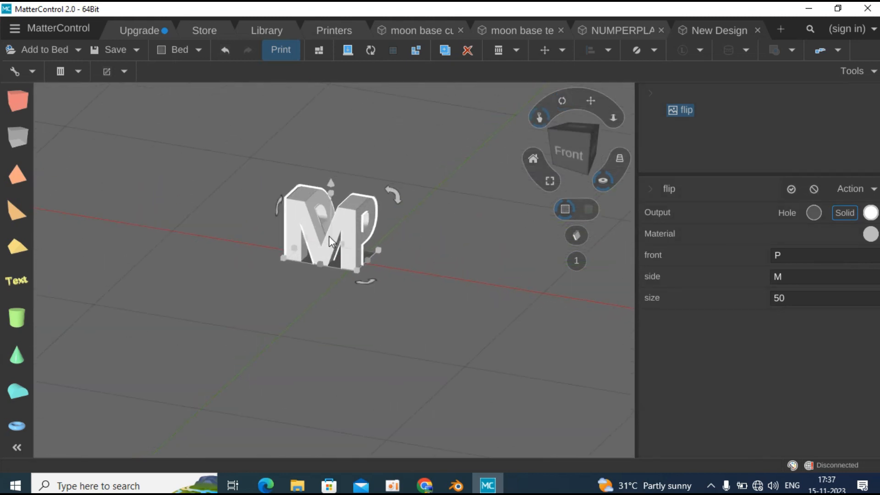
Try a size of 20 for the flip object and set its final size to 60
{"action": "right_click", "coordinate": [683, 109]}
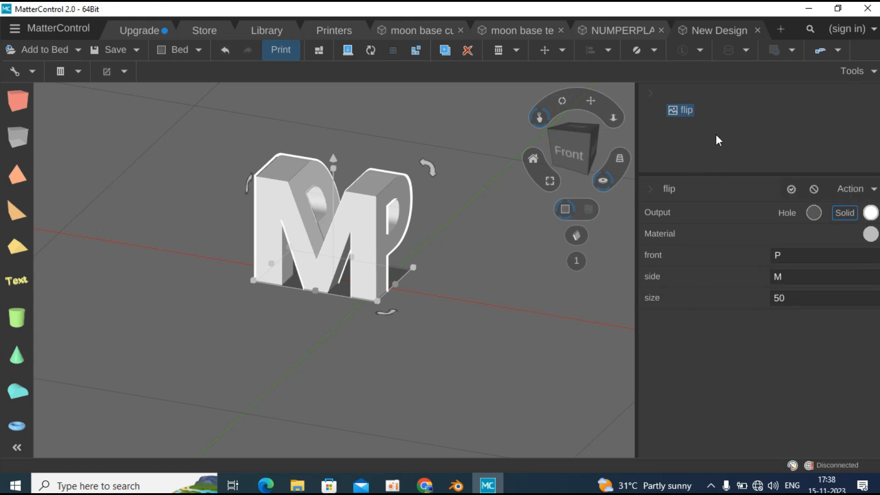
{"action": "left_click", "coordinate": [808, 298]}
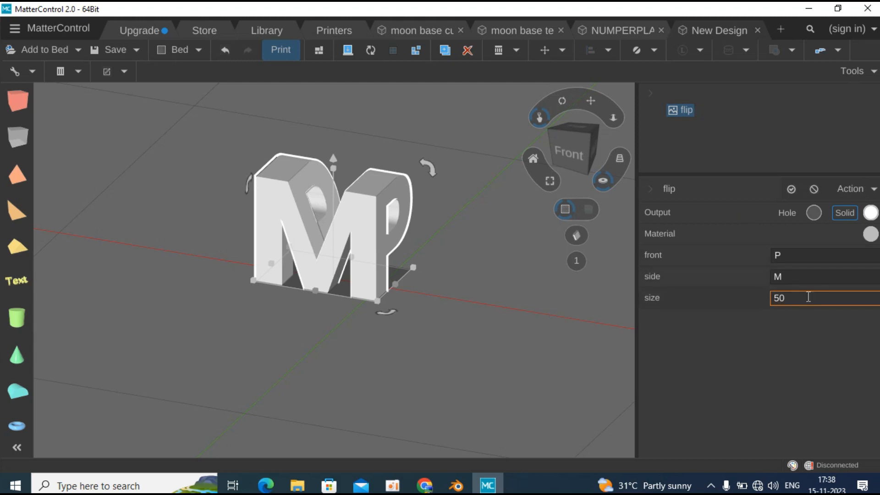
{"action": "double_click", "coordinate": [806, 297]}
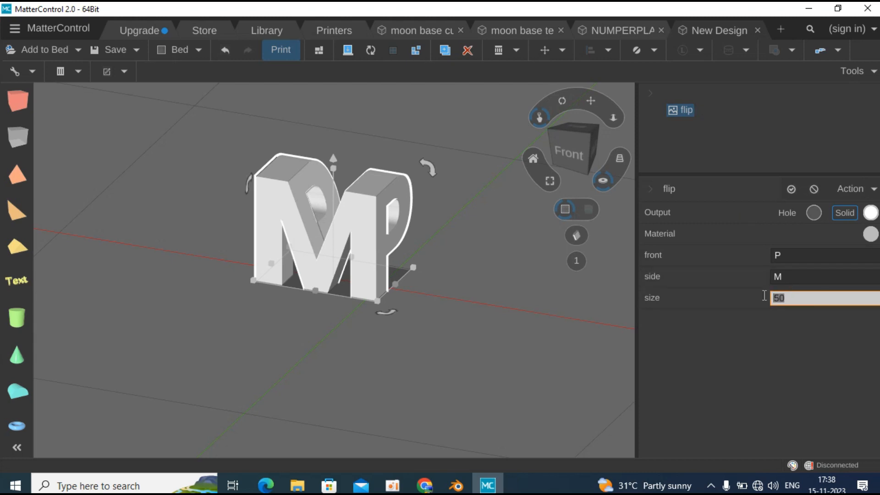
{"action": "type", "text": "20"}
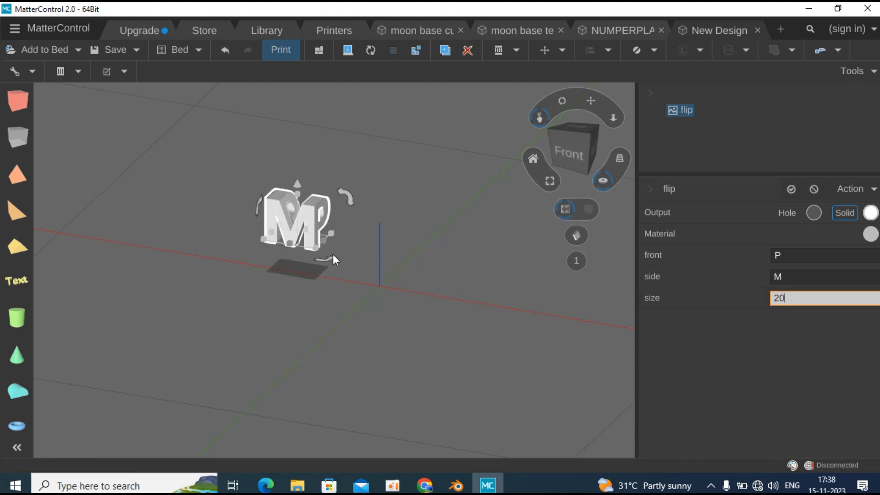
{"action": "double_click", "coordinate": [800, 299]}
{"action": "type", "text": "60"}
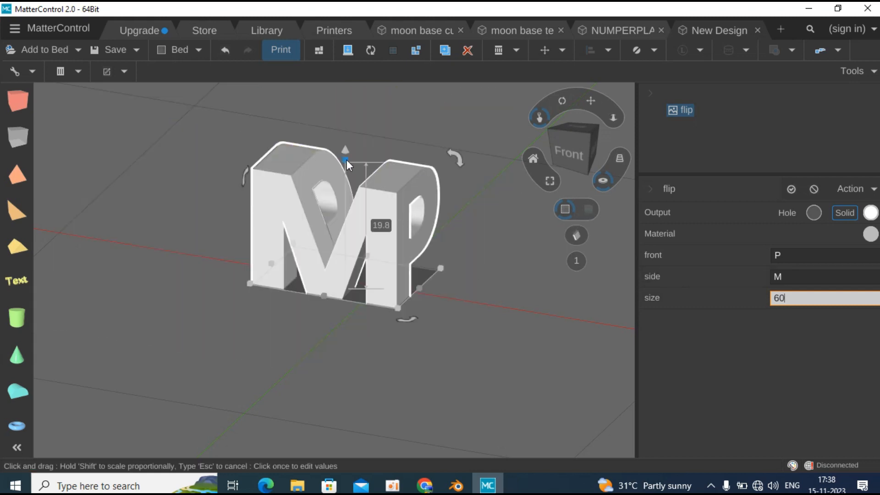
Duplicate the flip object by copying and pasting it in place
{"action": "right_click", "coordinate": [680, 112]}
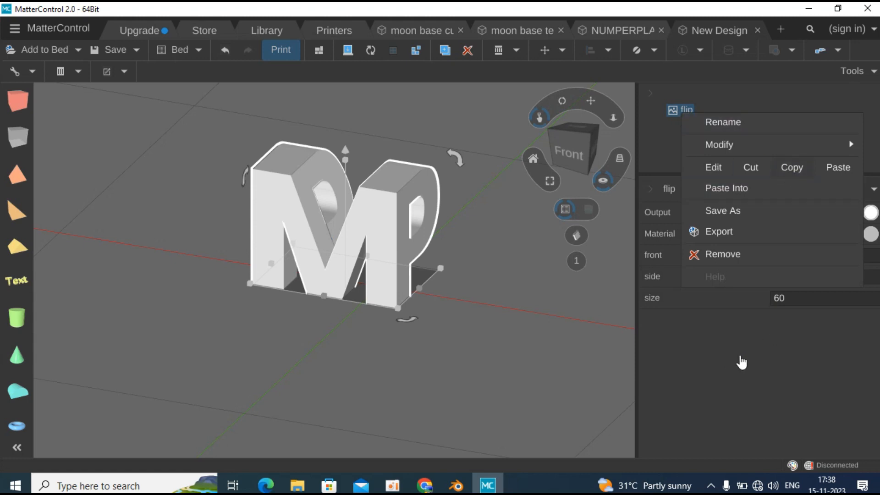
{"action": "left_click", "coordinate": [739, 362]}
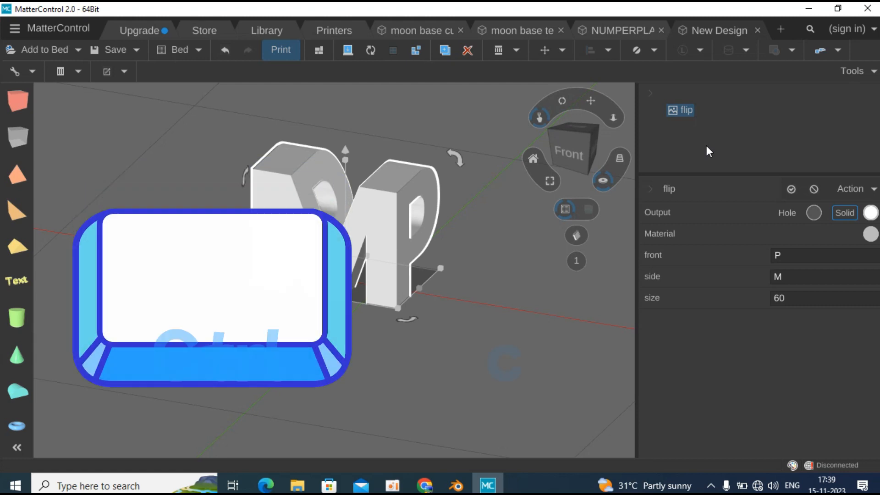
{"action": "key", "text": "ctrl+c"}
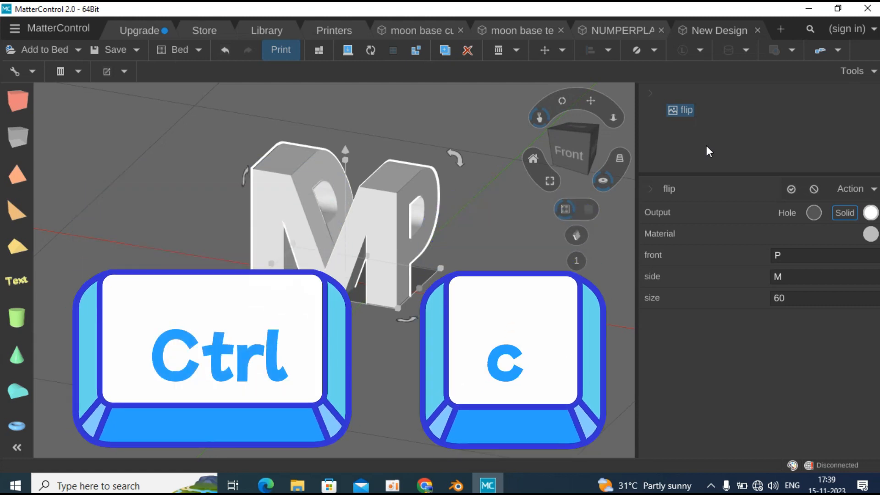
{"action": "key", "text": "ctrl+v"}
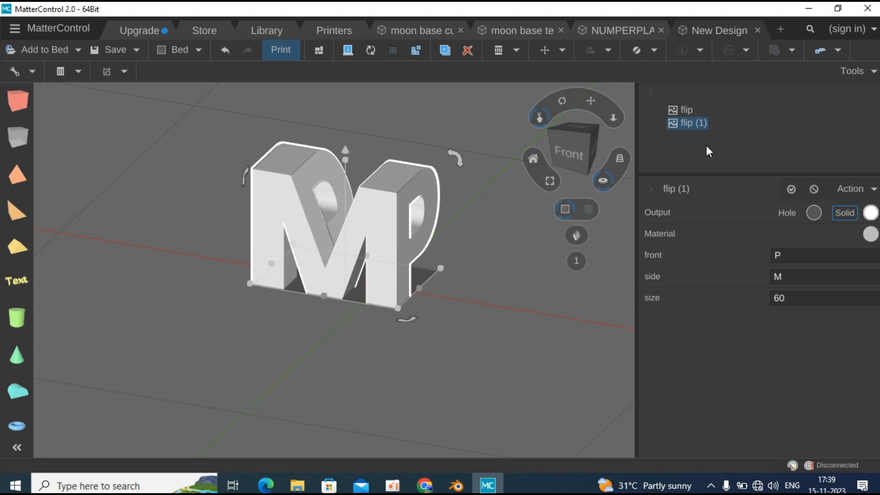
Change the duplicate's side letter to U and its front letter to R
{"action": "left_click", "coordinate": [797, 255]}
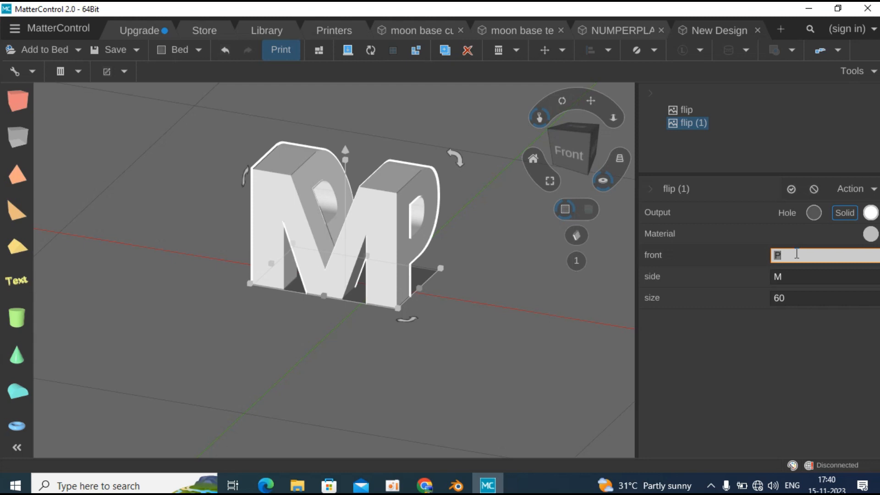
{"action": "left_click", "coordinate": [785, 275]}
{"action": "type", "text": "u"}
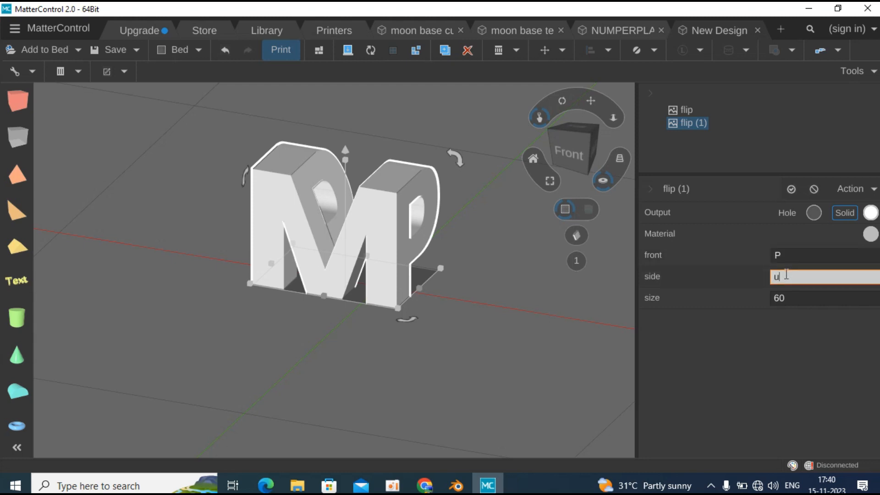
{"action": "key", "text": "BackSpace"}
{"action": "type", "text": "U"}
{"action": "left_click", "coordinate": [812, 254]}
{"action": "type", "text": "R"}
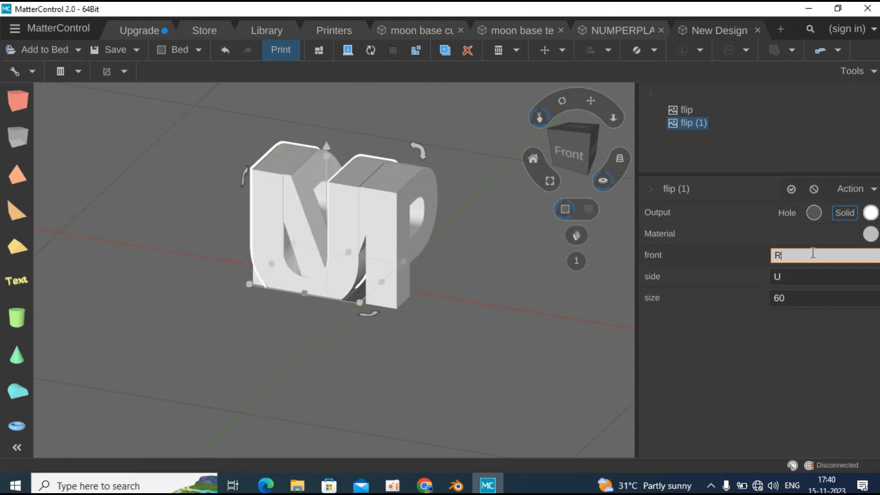
In the front view, move the duplicate along the red axis until its U stands just beside the M
{"action": "left_click", "coordinate": [569, 147]}
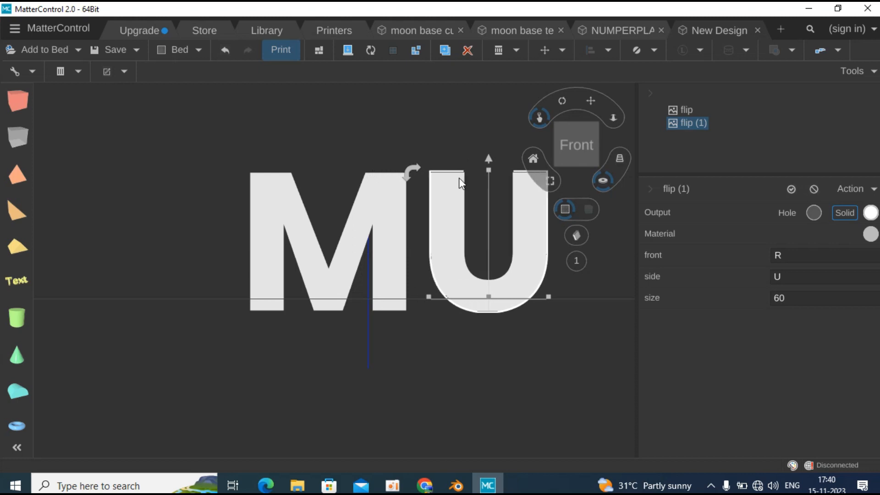
{"action": "middle_click_drag", "start_coordinate": [532, 279], "coordinate": [517, 283]}
{"action": "right_click_drag", "start_coordinate": [496, 332], "coordinate": [419, 339]}
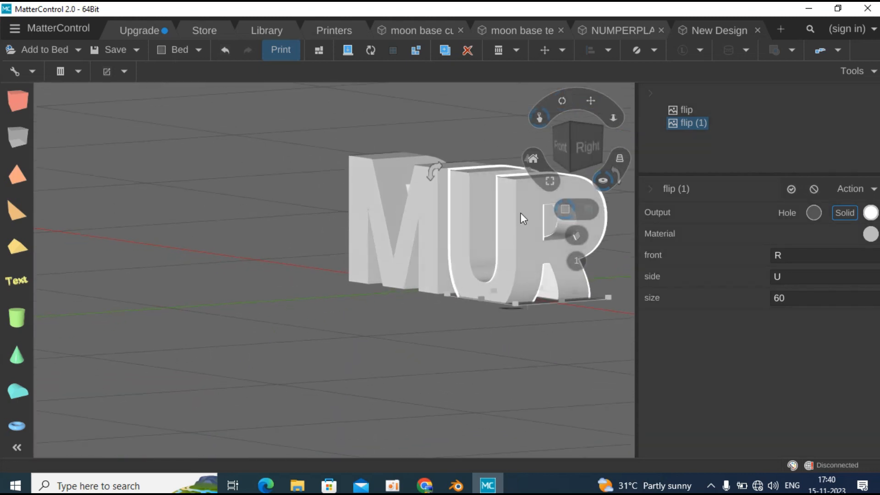
In the right view, shift the duplicate along the green axis until its R stands just clear of the P
{"action": "left_click", "coordinate": [587, 144]}
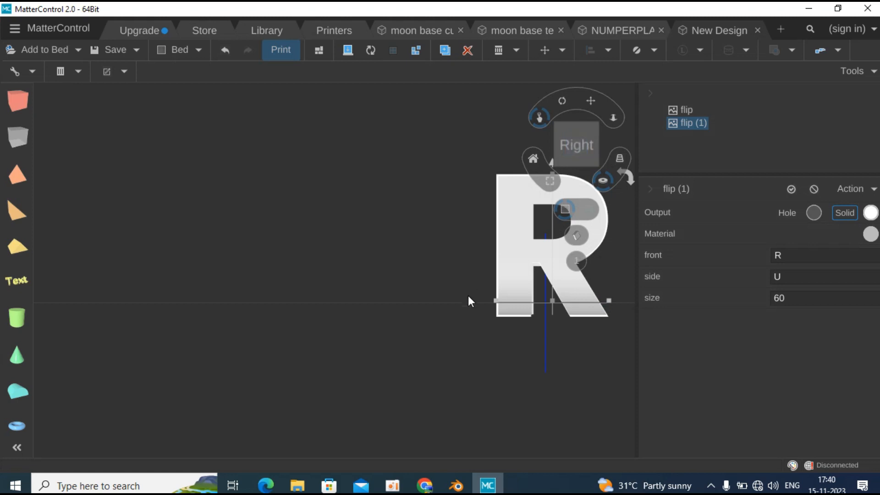
{"action": "right_click_drag", "start_coordinate": [469, 295], "coordinate": [361, 298]}
{"action": "key", "text": "Right"}
{"action": "key", "text": "Right"}
{"action": "key", "text": "Right"}
{"action": "key", "text": "Right"}
{"action": "key", "text": "Right"}
{"action": "key", "text": "Right"}
{"action": "key", "text": "Right"}
{"action": "key", "text": "Right"}
{"action": "key", "text": "Right"}
{"action": "key", "text": "Right"}
{"action": "key", "text": "Right"}
{"action": "key", "text": "Right"}
{"action": "key", "text": "Right"}
{"action": "key", "text": "Right"}
{"action": "key", "text": "Right"}
{"action": "key", "text": "Right"}
{"action": "key", "text": "Right"}
{"action": "key", "text": "Right"}
{"action": "key", "text": "Right"}
{"action": "key", "text": "Right"}
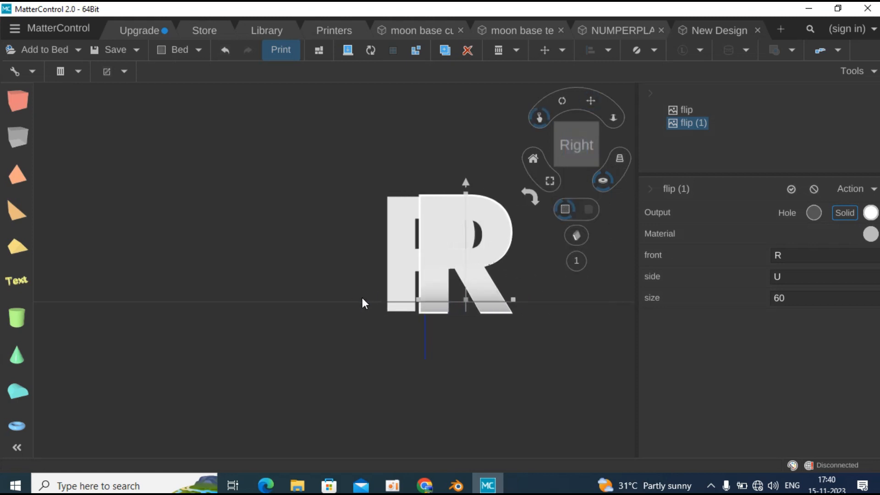
{"action": "key", "text": "Right"}
{"action": "key", "text": "Right"}
{"action": "key", "text": "Right"}
{"action": "key", "text": "Right"}
{"action": "key", "text": "Right"}
{"action": "key", "text": "Right"}
{"action": "key", "text": "Right"}
{"action": "key", "text": "Right"}
{"action": "key", "text": "Right"}
{"action": "key", "text": "Right"}
{"action": "key", "text": "Right"}
{"action": "key", "text": "Right"}
{"action": "key", "text": "Right"}
{"action": "key", "text": "Right"}
{"action": "key", "text": "Right"}
{"action": "key", "text": "Right"}
{"action": "key", "text": "Right"}
{"action": "key", "text": "Right"}
{"action": "key", "text": "Right"}
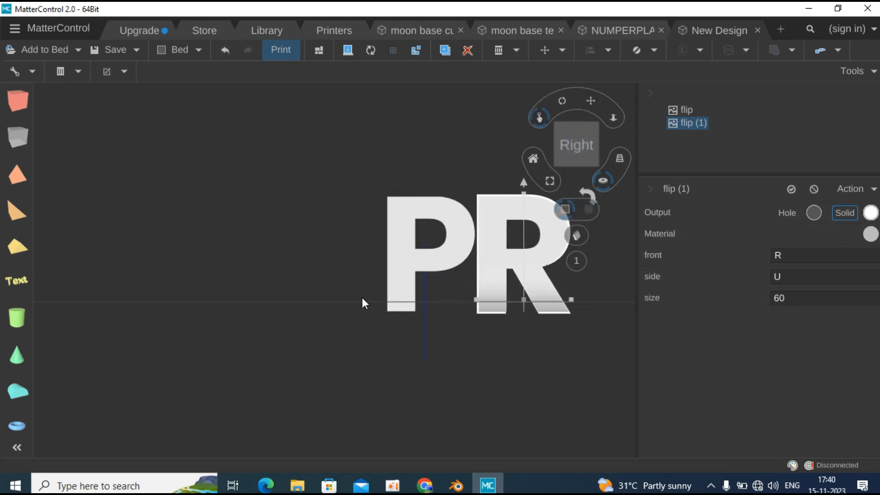
{"action": "right_click_drag", "start_coordinate": [362, 298], "coordinate": [235, 274]}
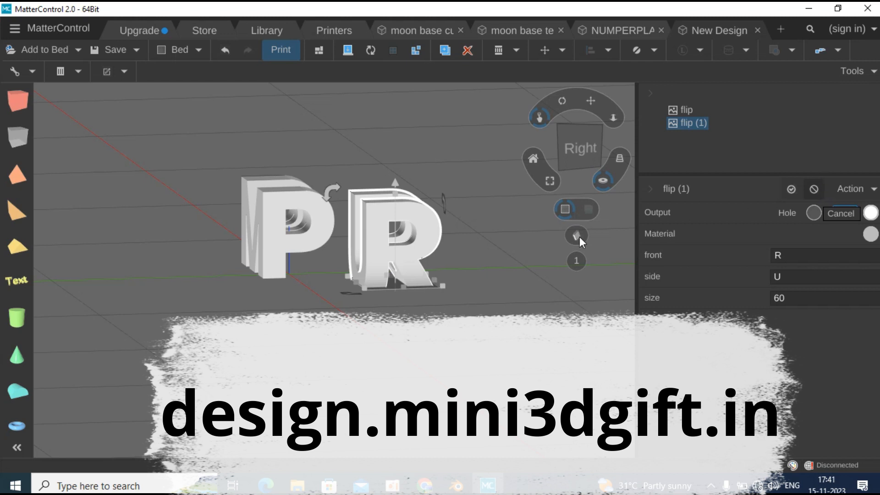
{"action": "scroll", "coordinate": [438, 263], "scroll_direction": "down", "scroll_amount": 2}
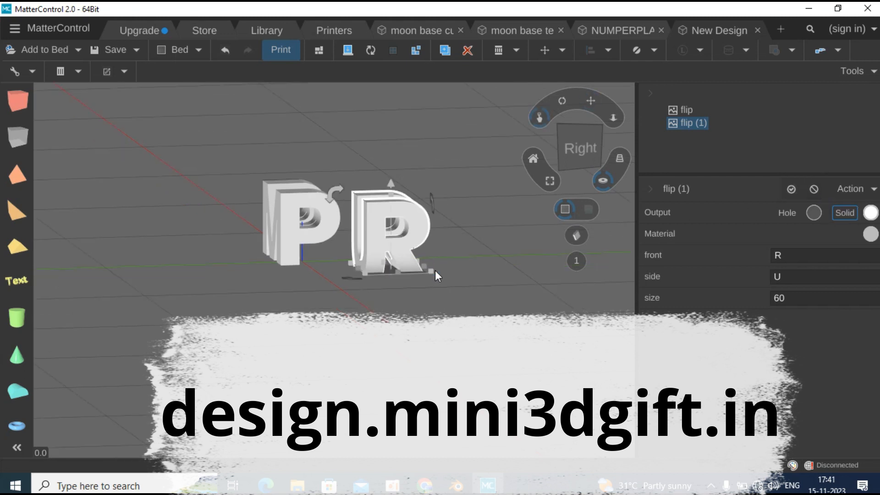
{"action": "scroll", "coordinate": [435, 271], "scroll_direction": "up", "scroll_amount": 1}
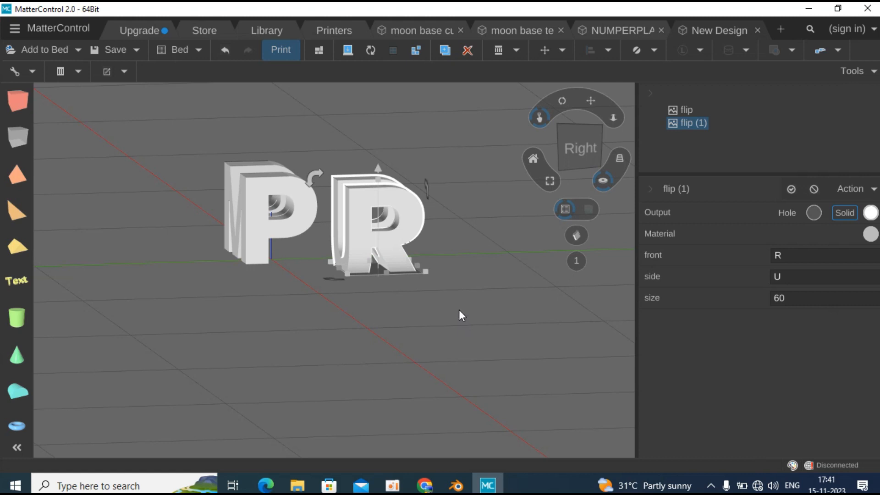
Add a cube near the letters and turn it so its length runs in line with the MP and UR pairs
{"action": "middle_click_drag", "start_coordinate": [476, 347], "coordinate": [399, 348]}
{"action": "scroll", "coordinate": [399, 348], "scroll_direction": "down", "scroll_amount": 1}
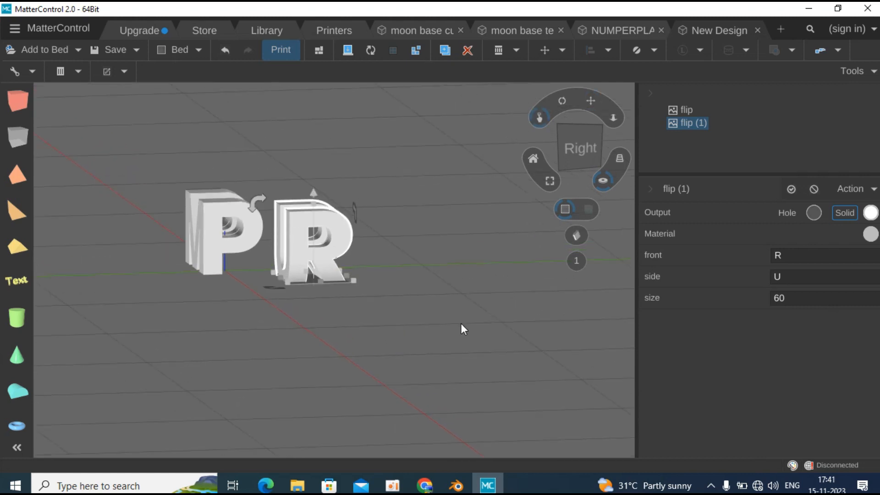
{"action": "mouse_move", "coordinate": [475, 318]}
{"action": "left_mouse_down"}
{"action": "mouse_move", "coordinate": [507, 309]}
{"action": "mouse_move", "coordinate": [505, 329]}
{"action": "mouse_move", "coordinate": [549, 304]}
{"action": "mouse_move", "coordinate": [496, 355]}
{"action": "mouse_move", "coordinate": [501, 372]}
{"action": "left_mouse_up"}
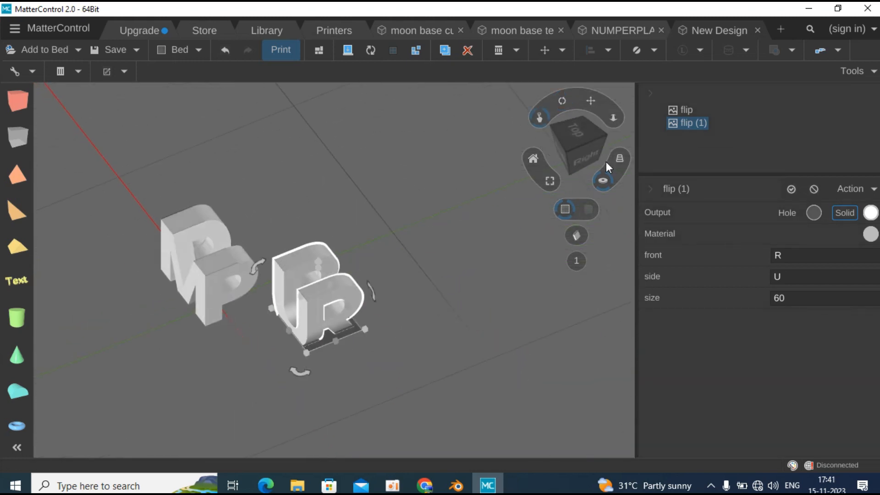
{"action": "left_click_drag", "start_coordinate": [17, 101], "coordinate": [299, 163]}
{"action": "scroll", "coordinate": [305, 163], "scroll_direction": "down", "scroll_amount": 2}
{"action": "scroll", "coordinate": [304, 163], "scroll_direction": "up", "scroll_amount": 1}
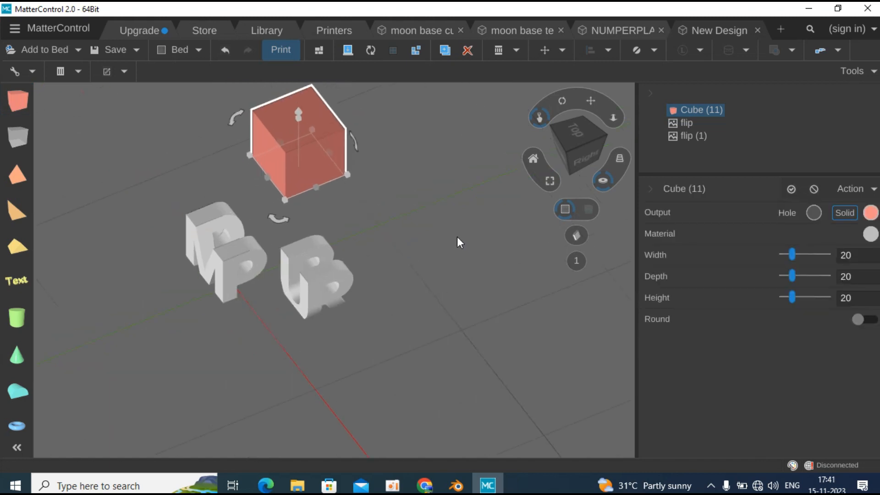
{"action": "left_click_drag", "start_coordinate": [299, 145], "coordinate": [259, 181]}
{"action": "right_click_drag", "start_coordinate": [199, 224], "coordinate": [216, 265]}
{"action": "left_click_drag", "start_coordinate": [228, 87], "coordinate": [191, 122]}
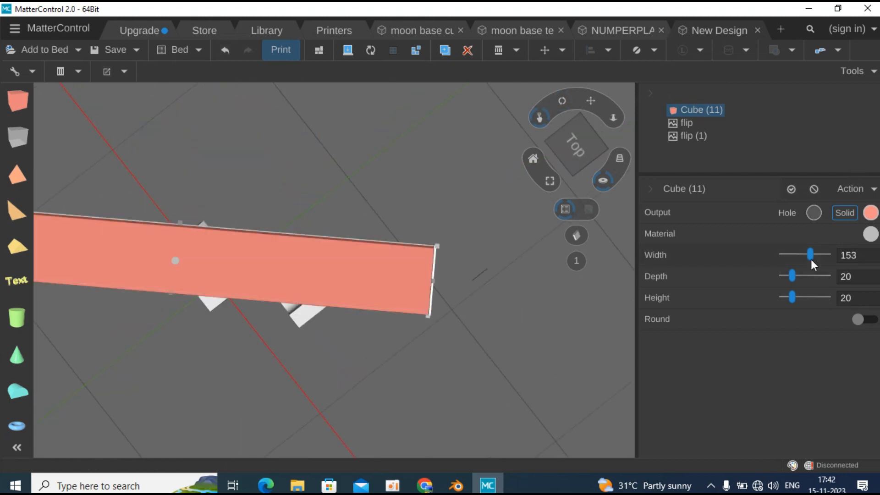
Set the cube's width to 81, depth to 28 and height to 2, and round its edges with radius 1
{"action": "left_click_drag", "start_coordinate": [812, 260], "coordinate": [794, 279]}
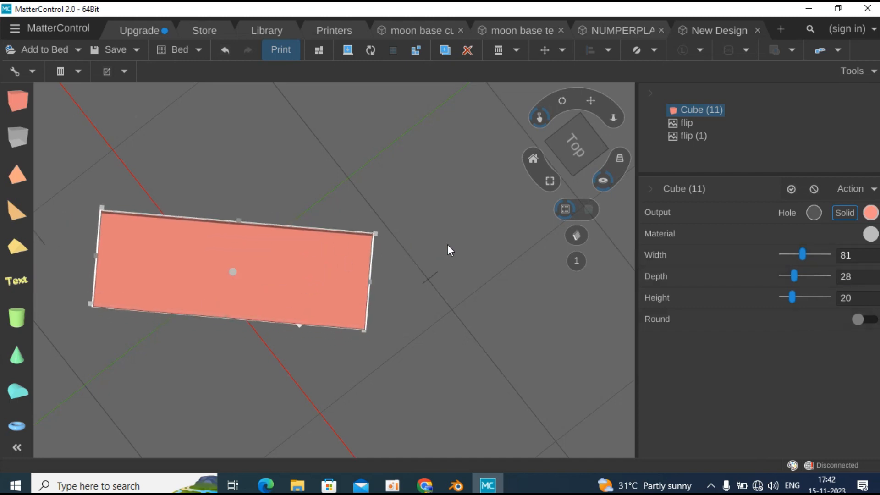
{"action": "left_click", "coordinate": [866, 320]}
{"action": "left_click_drag", "start_coordinate": [445, 286], "coordinate": [444, 218]}
{"action": "scroll", "coordinate": [457, 313], "scroll_direction": "down", "scroll_amount": 5}
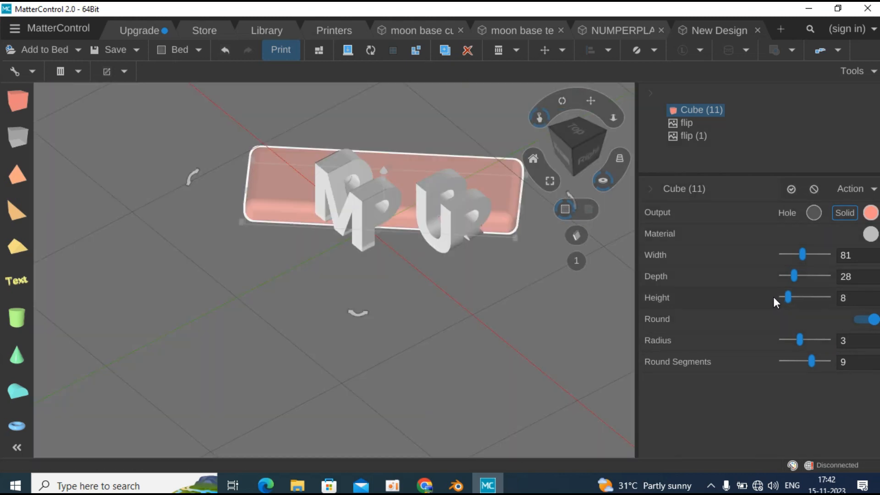
{"action": "left_click_drag", "start_coordinate": [774, 296], "coordinate": [783, 303]}
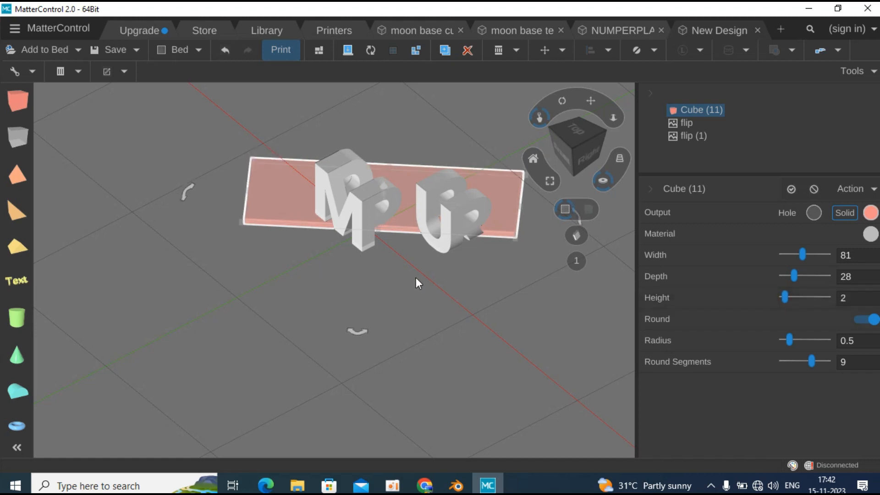
{"action": "scroll", "coordinate": [416, 277], "scroll_direction": "down", "scroll_amount": 3}
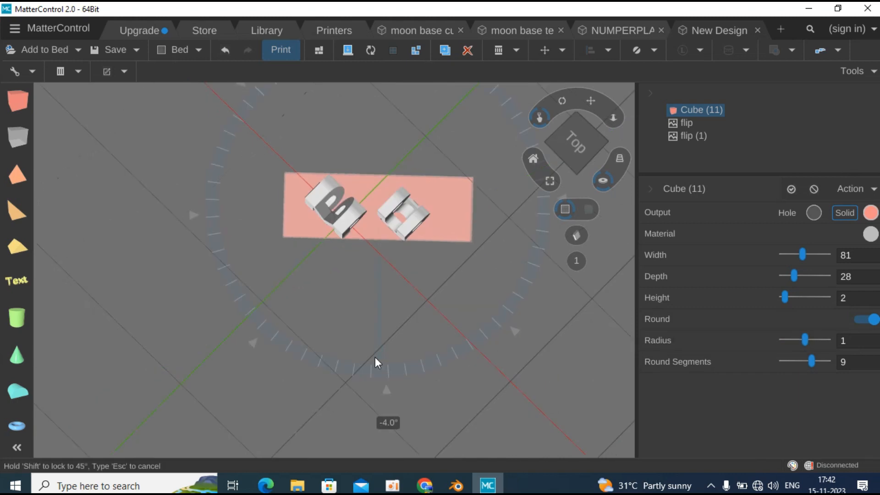
Rotate the base plate by -4° and shift it so both letter pairs sit centrally on it
{"action": "left_click_drag", "start_coordinate": [375, 356], "coordinate": [376, 354]}
{"action": "left_click_drag", "start_coordinate": [436, 233], "coordinate": [428, 238]}
{"action": "scroll", "coordinate": [496, 326], "scroll_direction": "up", "scroll_amount": 3}
{"action": "right_click_drag", "start_coordinate": [465, 283], "coordinate": [481, 197]}
Make the base taller so only the tops of the letters stand above it, and place a text object along its front
{"action": "left_click_drag", "start_coordinate": [248, 257], "coordinate": [259, 206]}
{"action": "scroll", "coordinate": [275, 217], "scroll_direction": "down", "scroll_amount": 3}
{"action": "right_click_drag", "start_coordinate": [342, 260], "coordinate": [270, 238]}
{"action": "left_click_drag", "start_coordinate": [273, 197], "coordinate": [277, 167]}
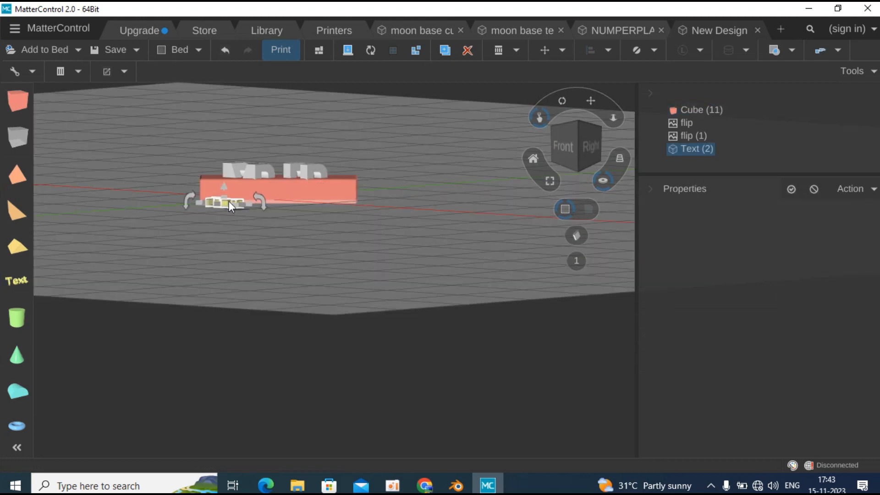
{"action": "right_click_drag", "start_coordinate": [261, 199], "coordinate": [298, 210]}
{"action": "scroll", "coordinate": [298, 210], "scroll_direction": "down", "scroll_amount": 4}
{"action": "scroll", "coordinate": [299, 208], "scroll_direction": "up", "scroll_amount": 1}
{"action": "scroll", "coordinate": [369, 301], "scroll_direction": "up", "scroll_amount": 3}
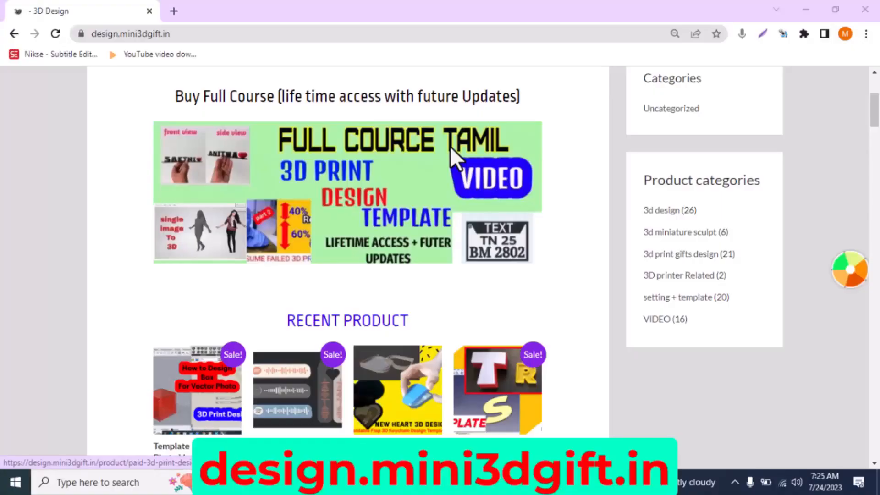
Switch to the design.mini3dgift.in website and examine its product listings, the Zbrush miniature tutorial and the course contents list
{"action": "scroll", "coordinate": [451, 152], "scroll_direction": "down", "scroll_amount": 7}
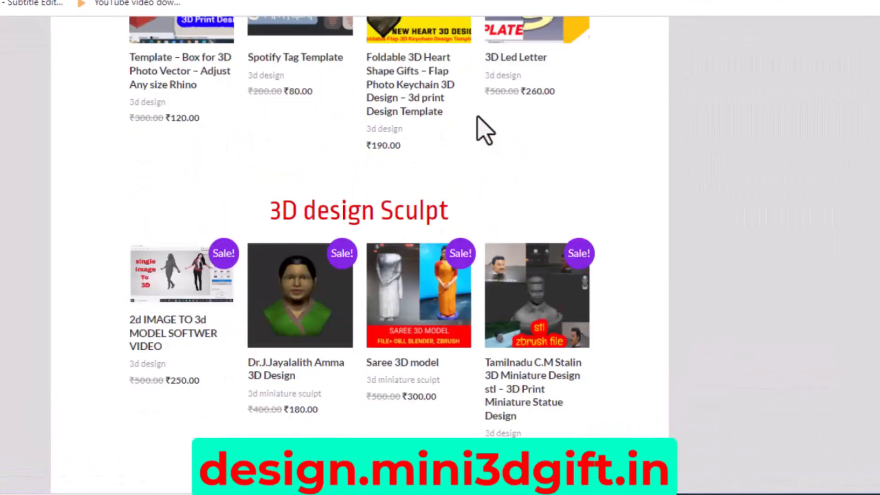
{"action": "scroll", "coordinate": [484, 132], "scroll_direction": "down", "scroll_amount": 12}
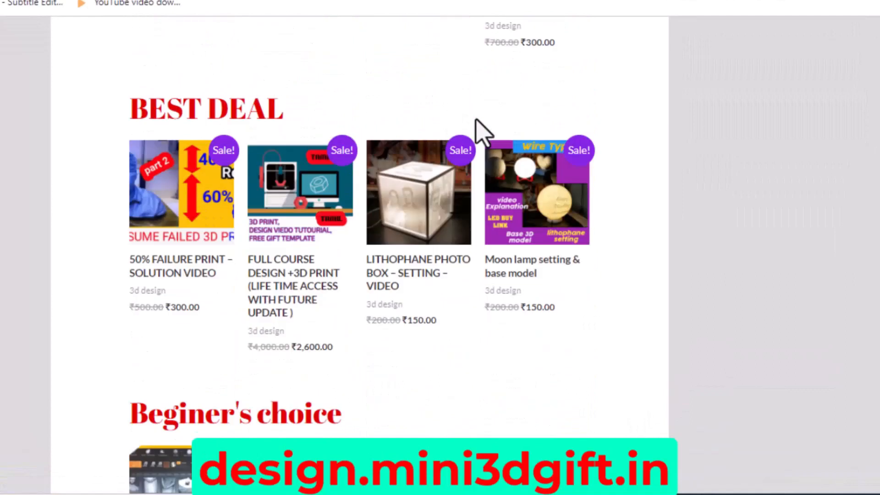
{"action": "scroll", "coordinate": [477, 126], "scroll_direction": "down", "scroll_amount": 3}
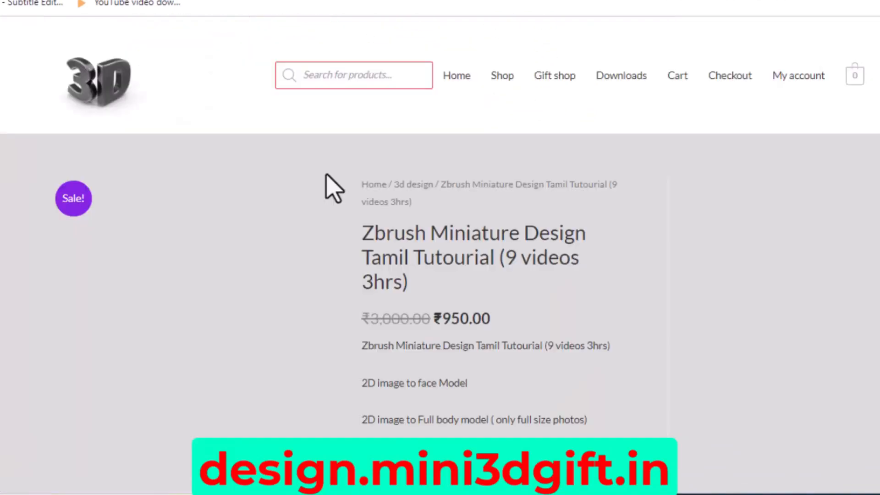
{"action": "scroll", "coordinate": [326, 175], "scroll_direction": "down", "scroll_amount": 3}
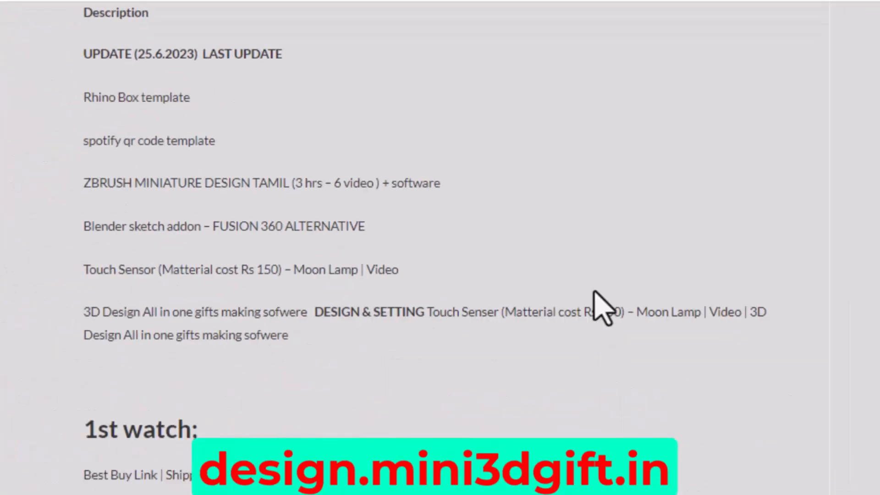
{"action": "scroll", "coordinate": [596, 284], "scroll_direction": "down", "scroll_amount": 4}
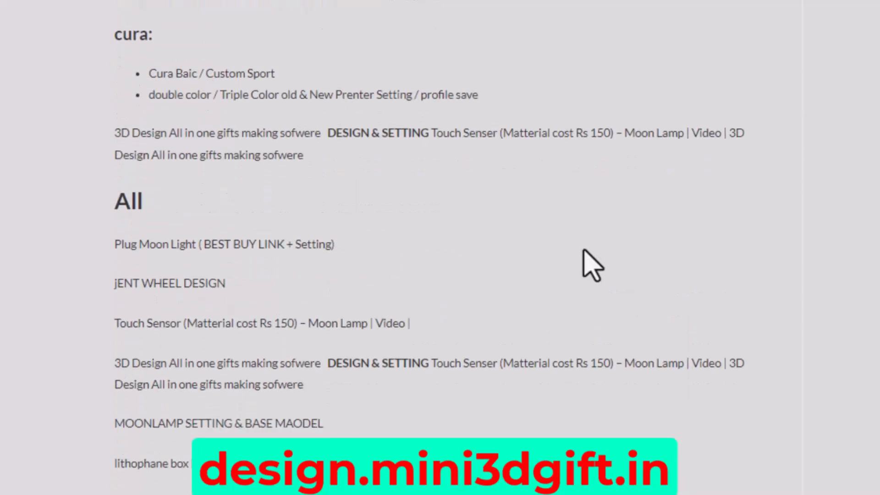
{"action": "scroll", "coordinate": [587, 256], "scroll_direction": "down", "scroll_amount": 15}
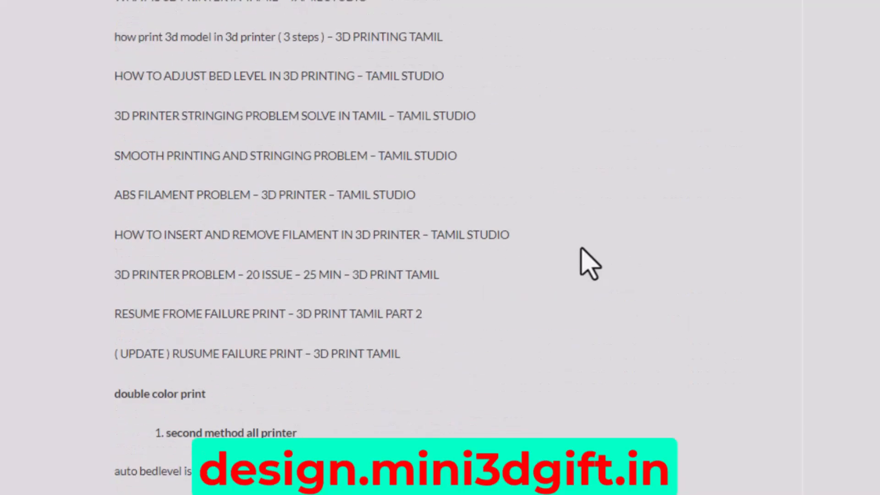
{"action": "scroll", "coordinate": [589, 264], "scroll_direction": "down", "scroll_amount": 20}
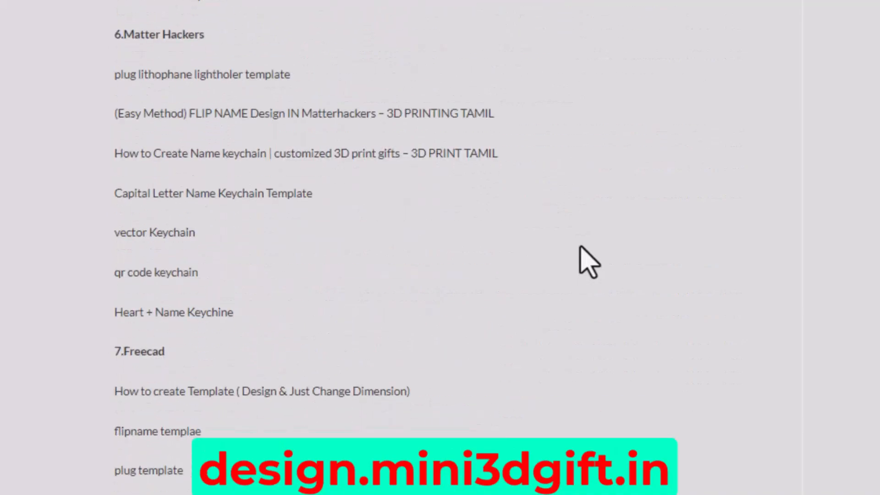